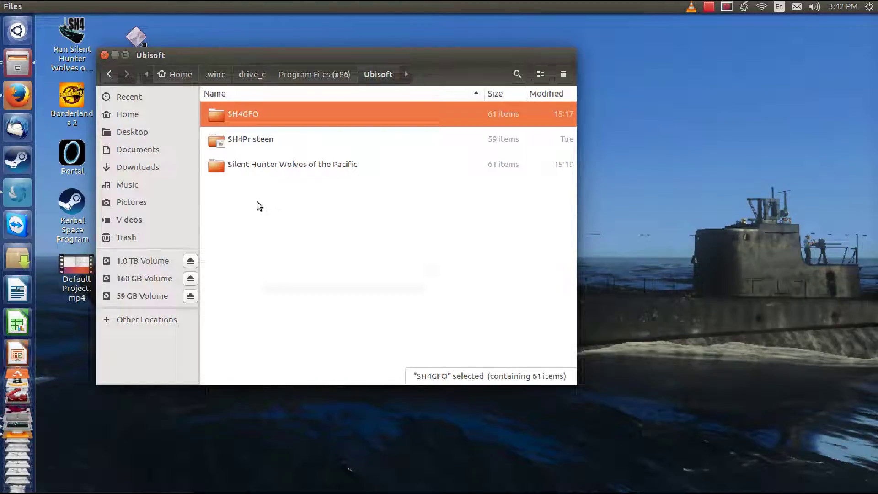
- Create a new folder named SH4FOTRSUltimate in Ubisoft, then select the SH4Pristeen folder
right_click(257, 204)
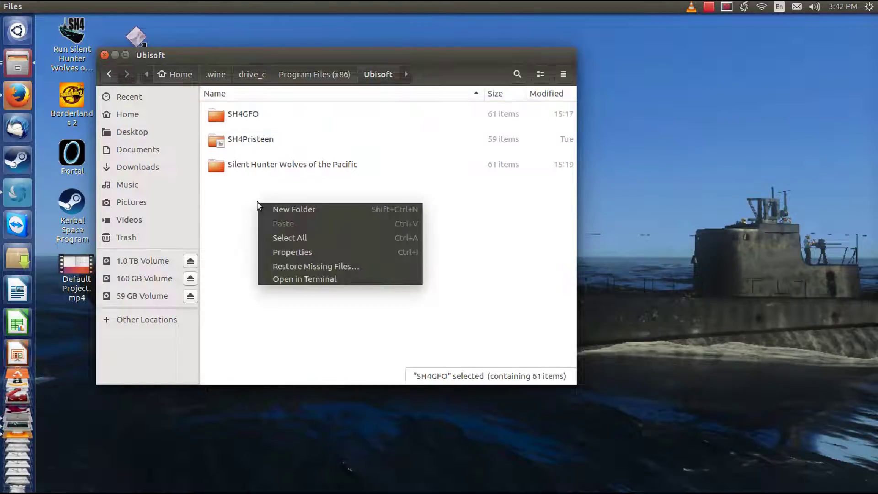
click(281, 209)
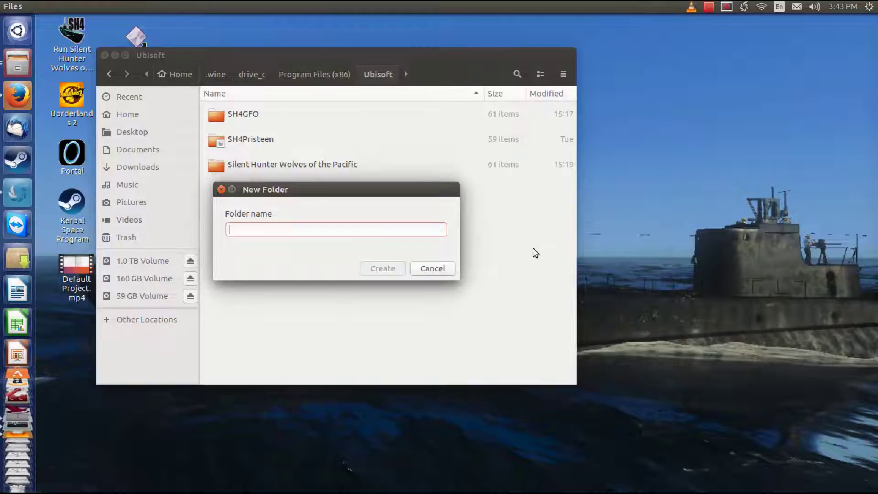
text(SH4)
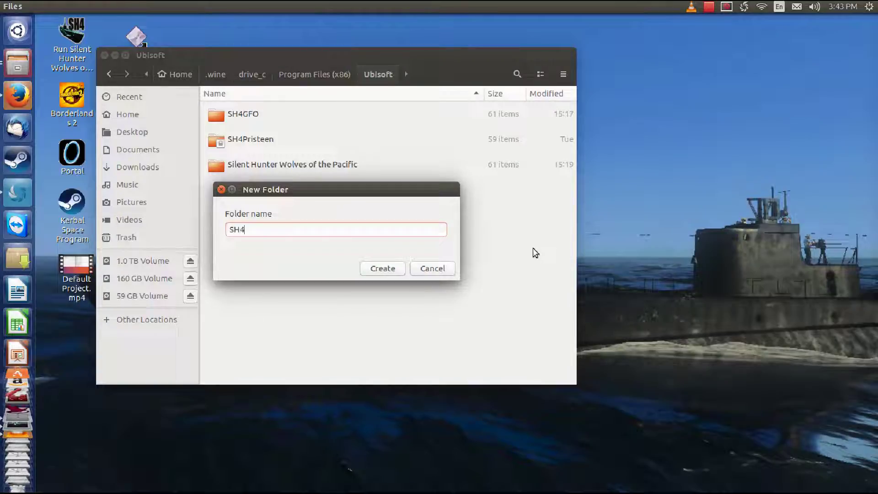
text(FOTRSUltimate)
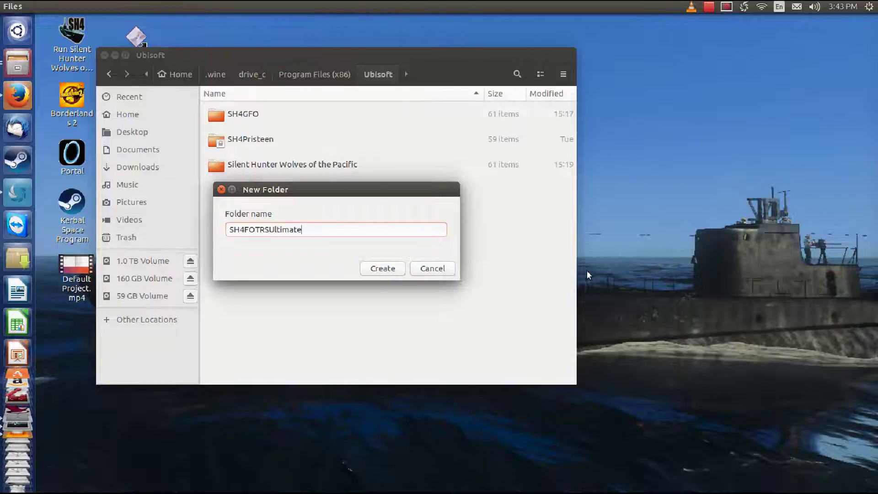
click(382, 273)
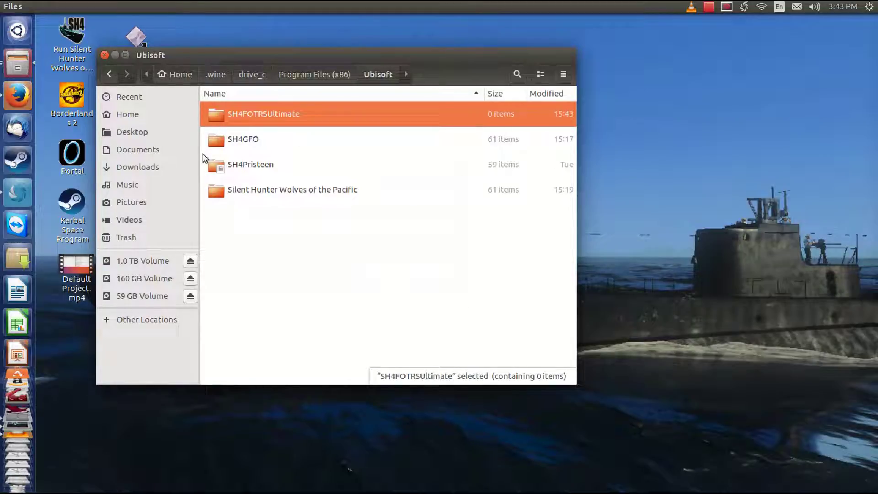
click(216, 169)
- Select everything in SH4Pristeen and copy it into Ubisoft's SH4FOTRSUltimate folder
double_click(214, 168)
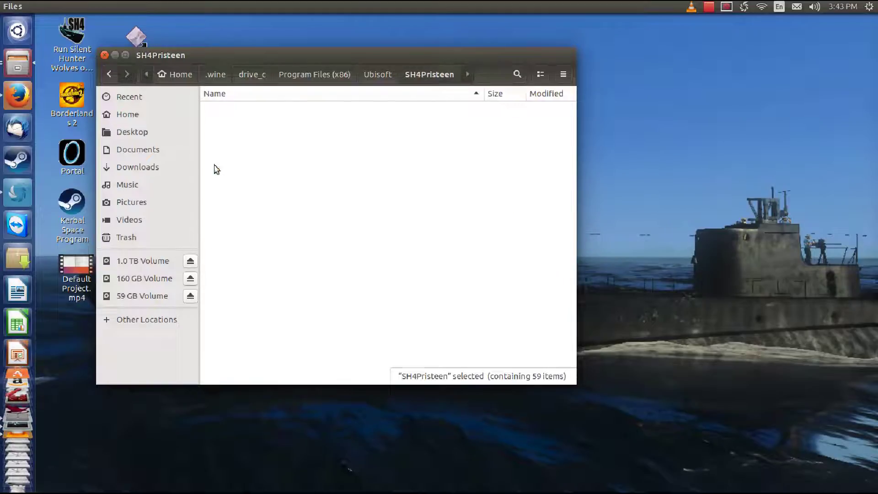
right_click(345, 173)
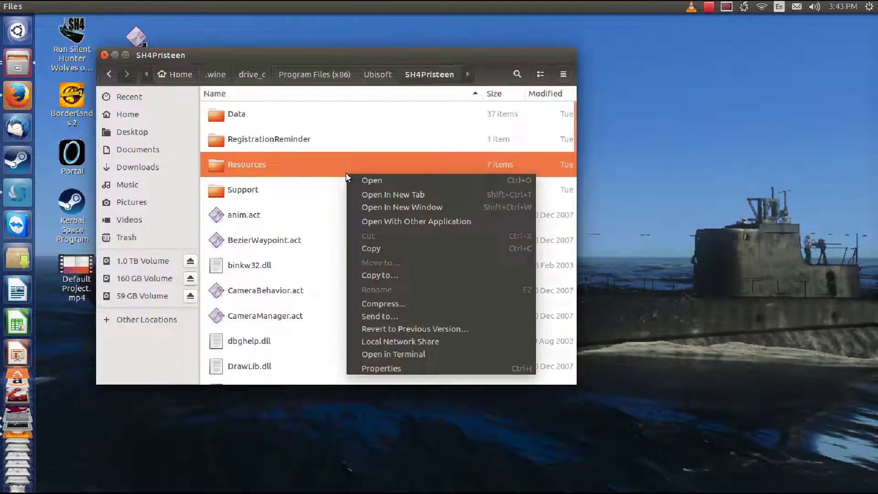
click(348, 142)
key(ctrl+a)
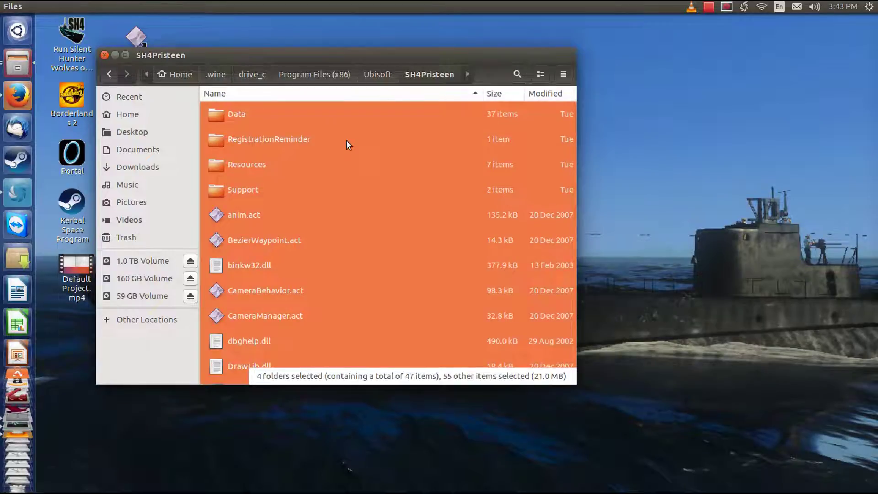
right_click(346, 140)
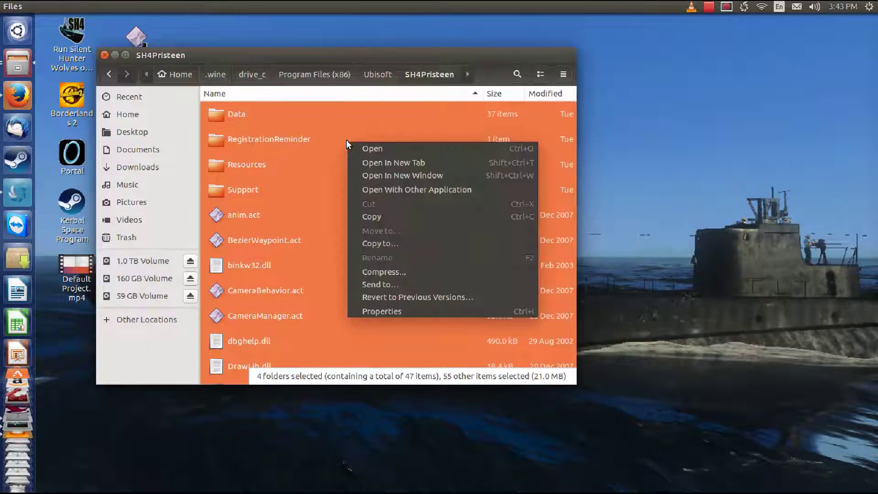
click(372, 244)
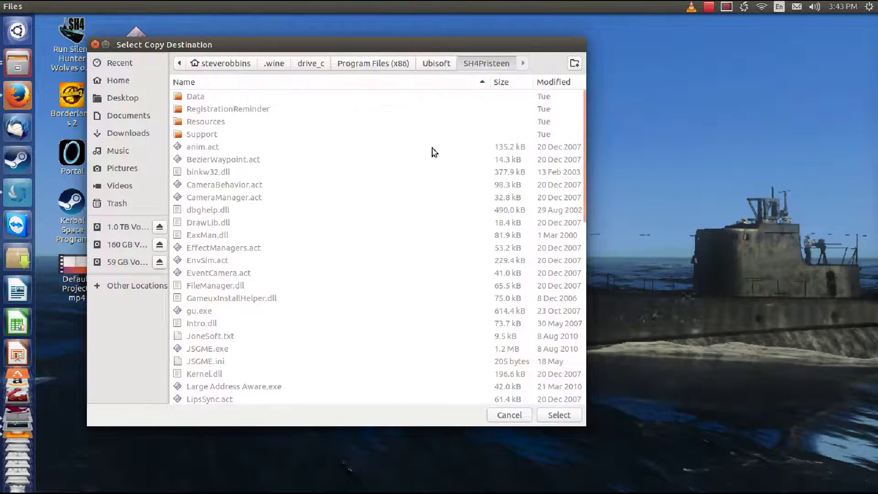
click(433, 65)
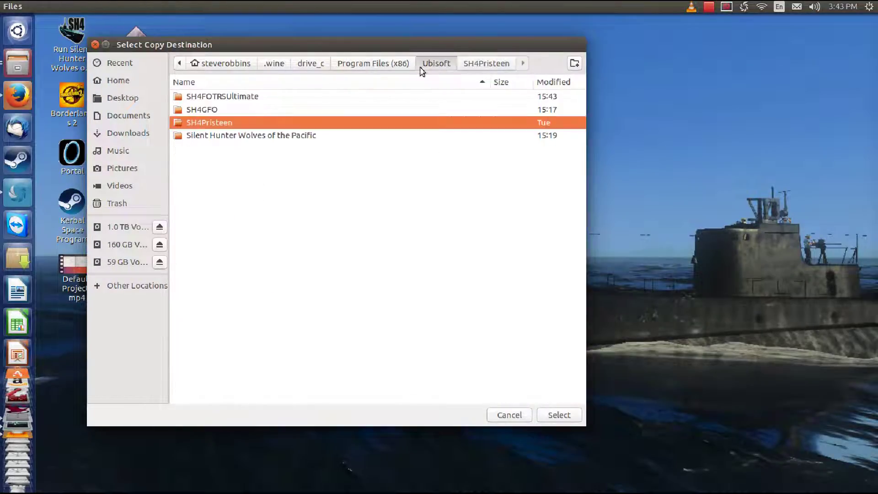
click(237, 97)
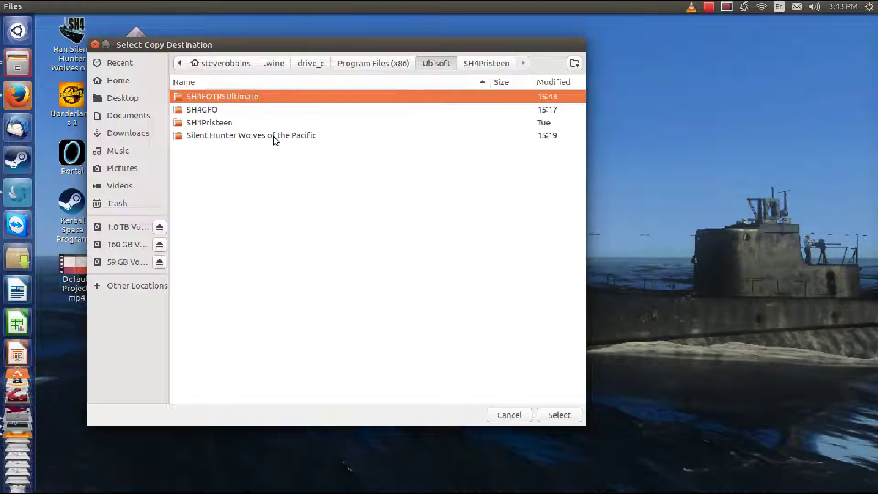
click(574, 416)
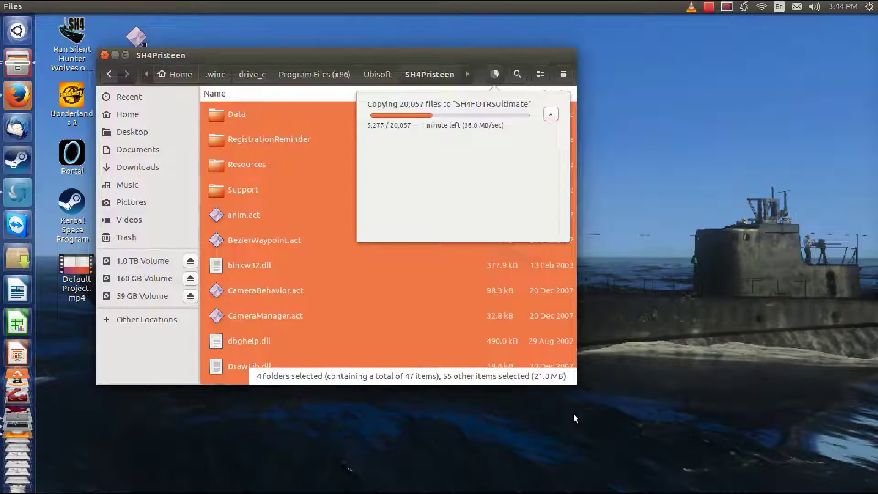
- Check the file operations until 20,057 of 20,057 files are copied, then close the notice
click(709, 7)
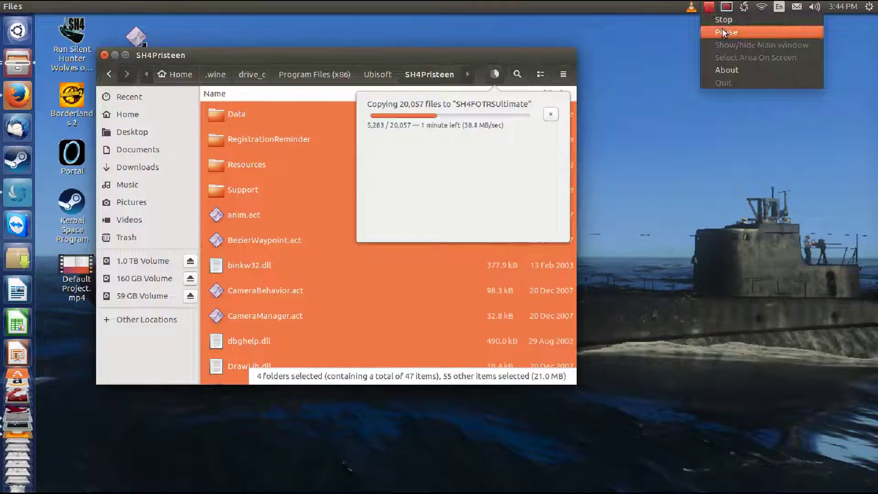
click(720, 21)
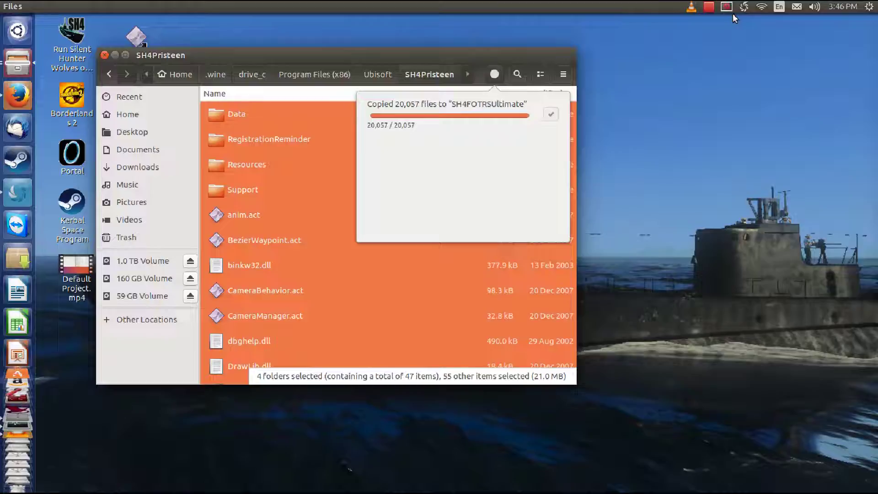
click(495, 76)
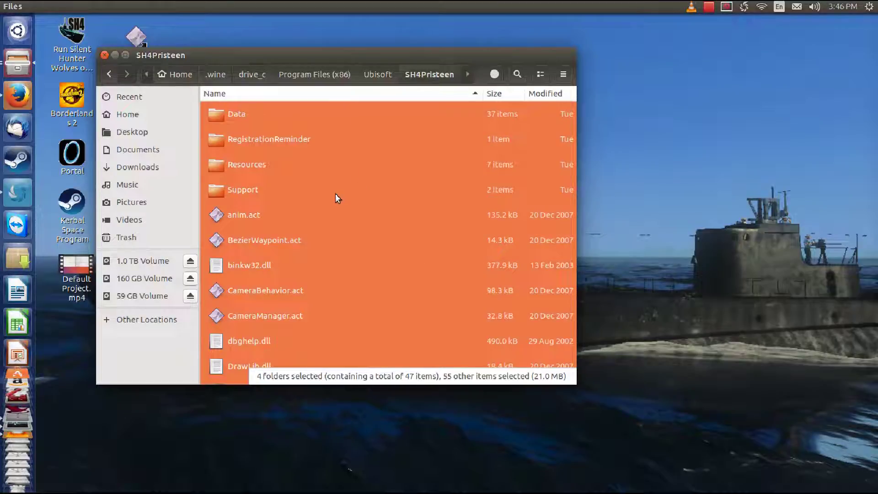
- Check the copied files, then set SH4FOTRSUltimate's group access to Create and delete files
click(377, 77)
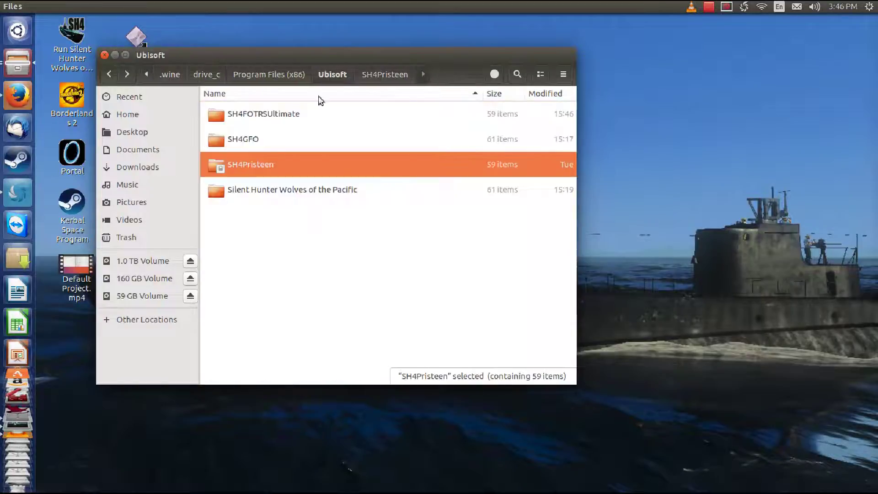
double_click(275, 113)
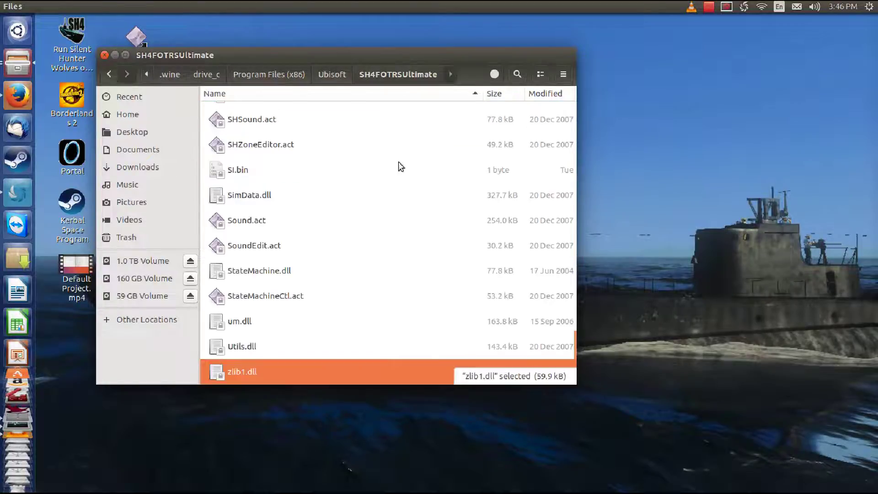
click(335, 74)
right_click(259, 113)
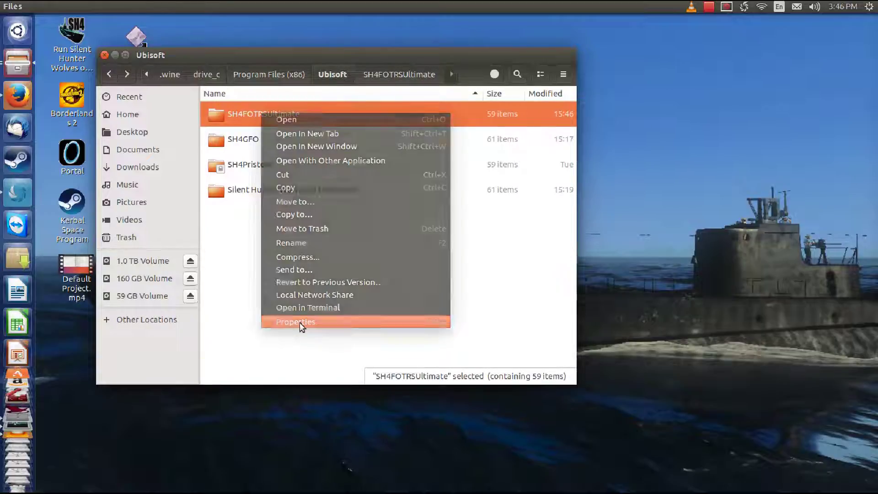
click(298, 322)
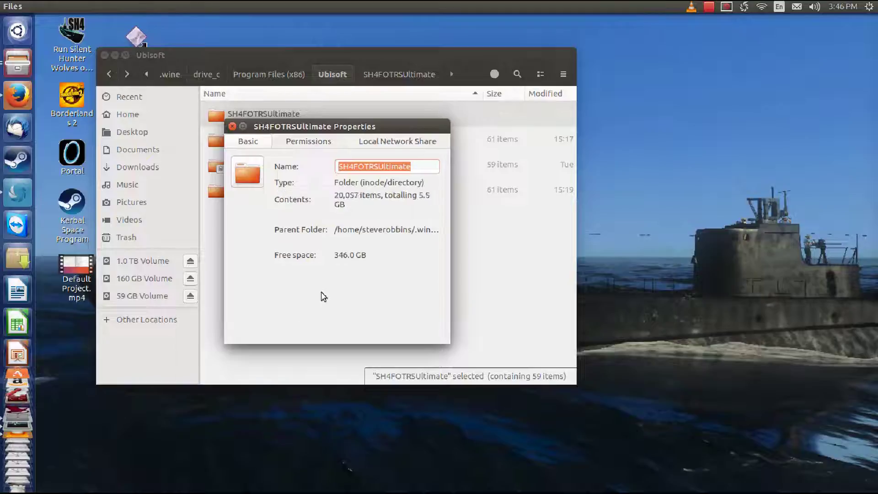
click(304, 142)
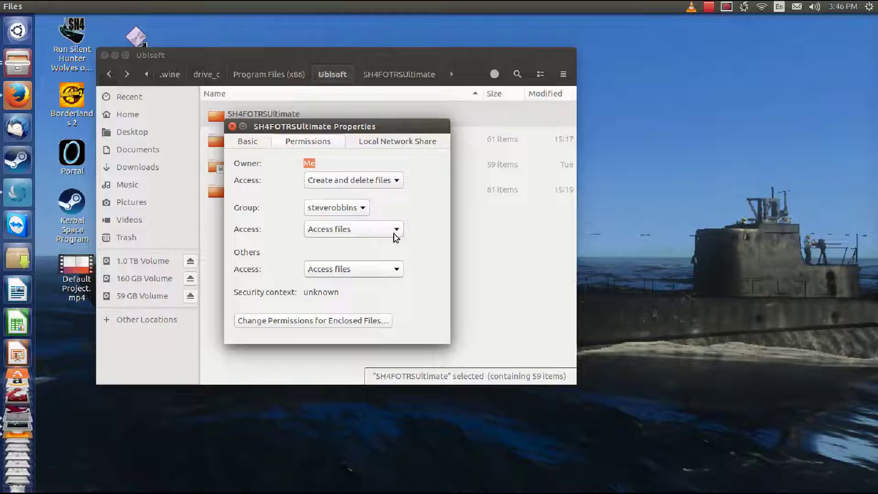
click(396, 233)
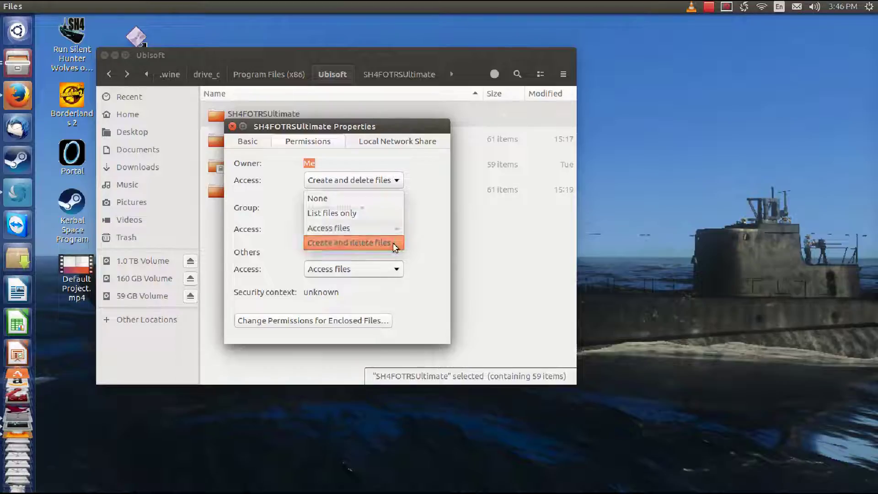
click(392, 243)
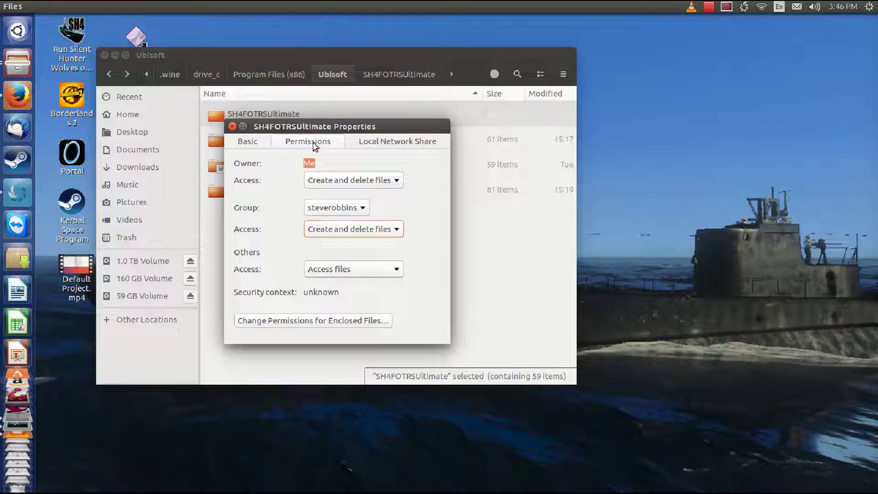
- Apply Create and delete files group access to all enclosed files and close Properties
click(333, 323)
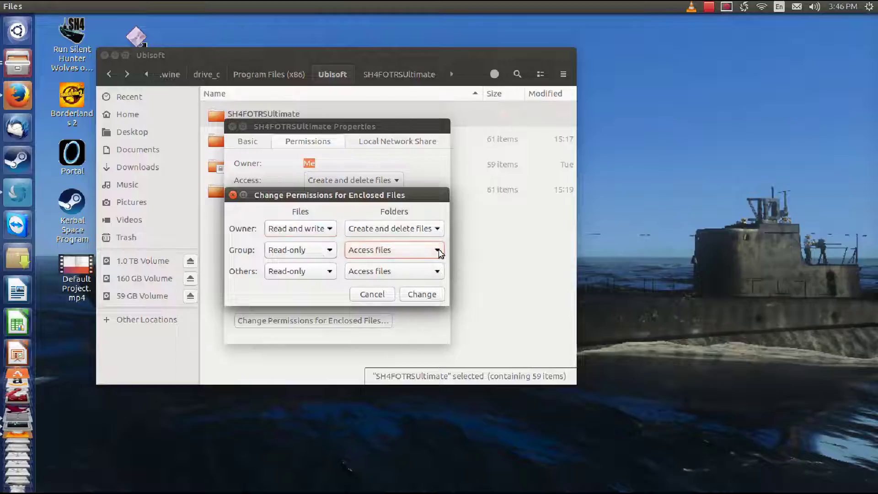
click(440, 252)
click(435, 263)
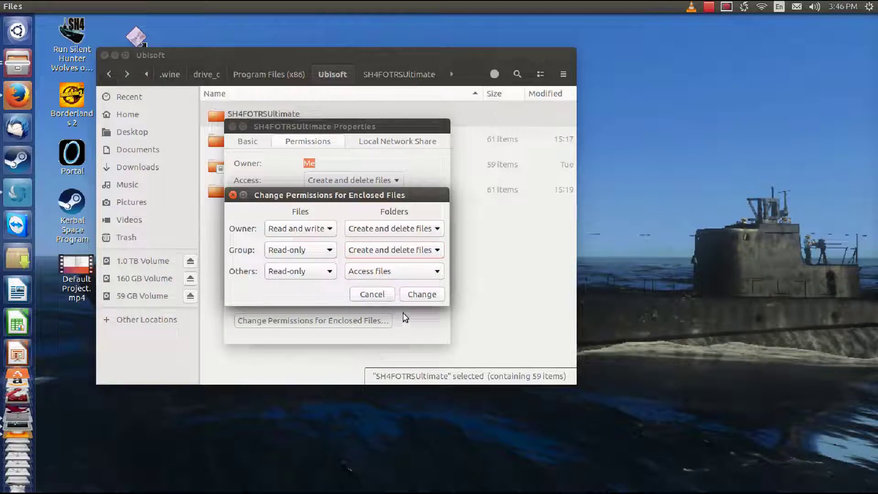
click(416, 294)
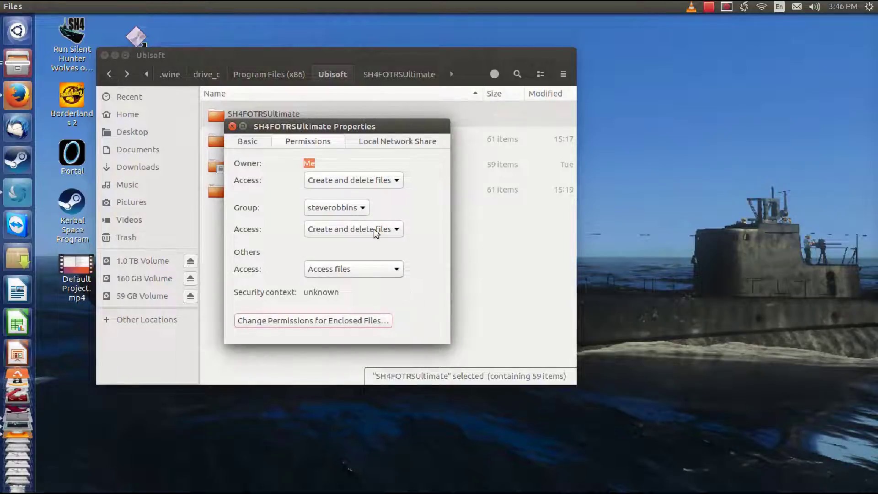
click(232, 127)
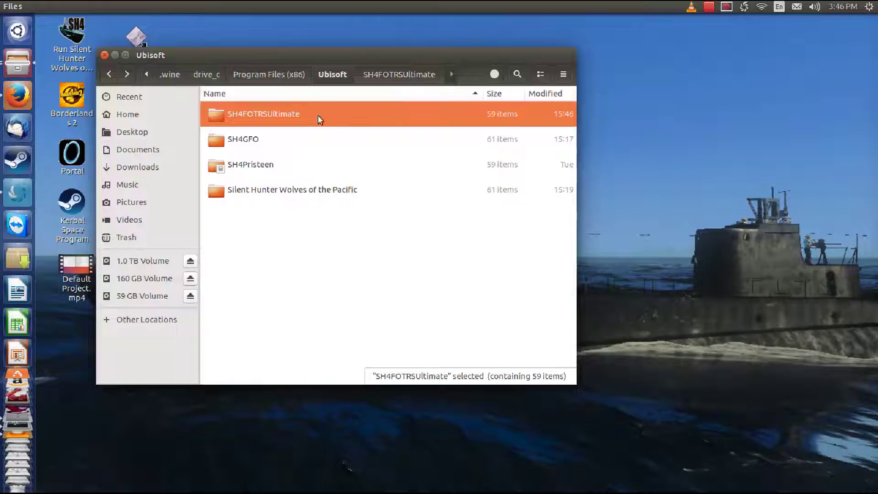
- Run MultiSH4.exe from SH4FOTRSUltimate and change the new save folder from SH4 to FRS
double_click(295, 114)
scroll(300, 114, down, 10)
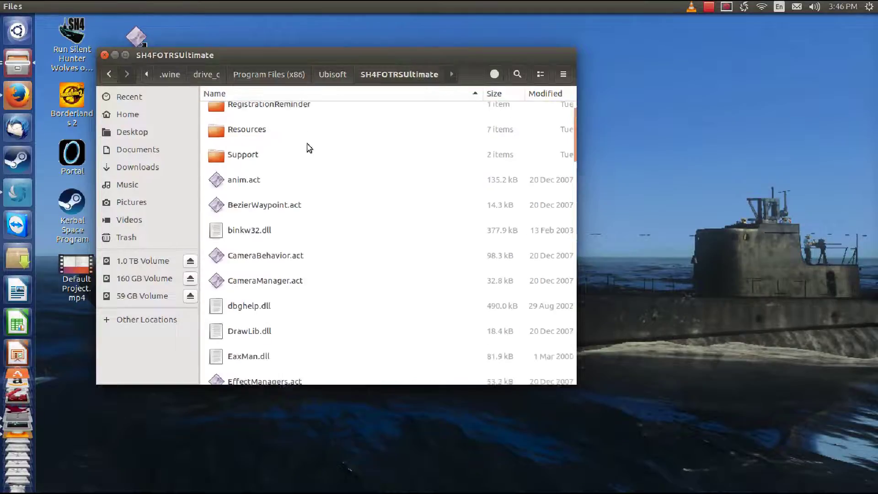
scroll(313, 145, down, 9)
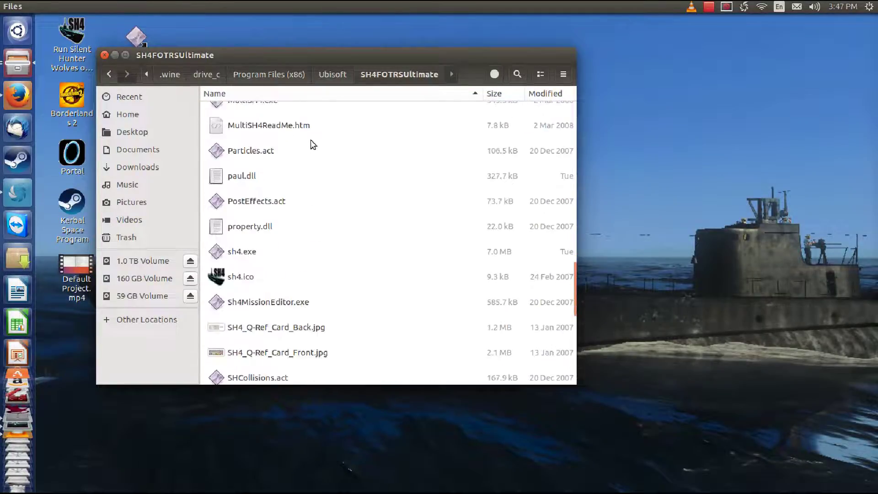
scroll(320, 160, down, 3)
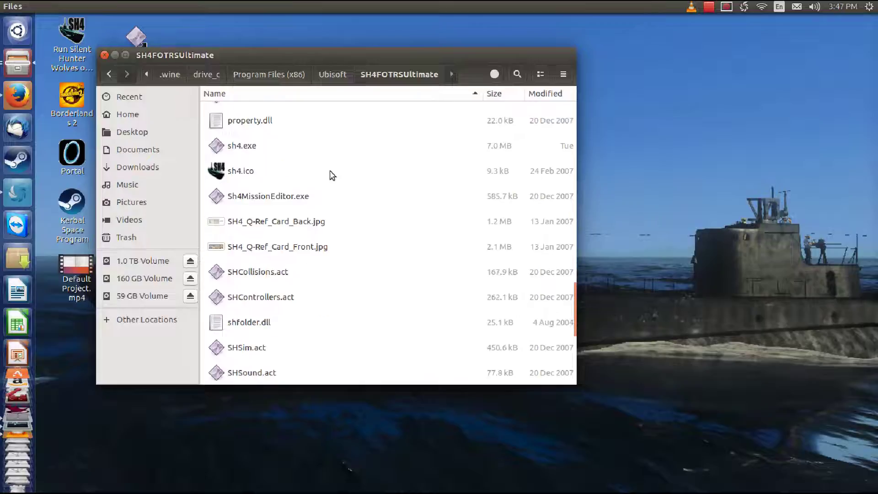
scroll(331, 175, up, 6)
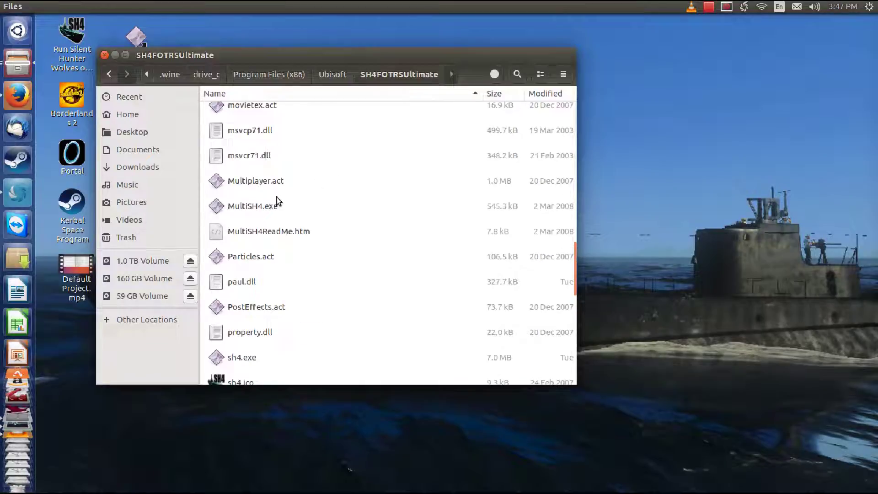
click(235, 209)
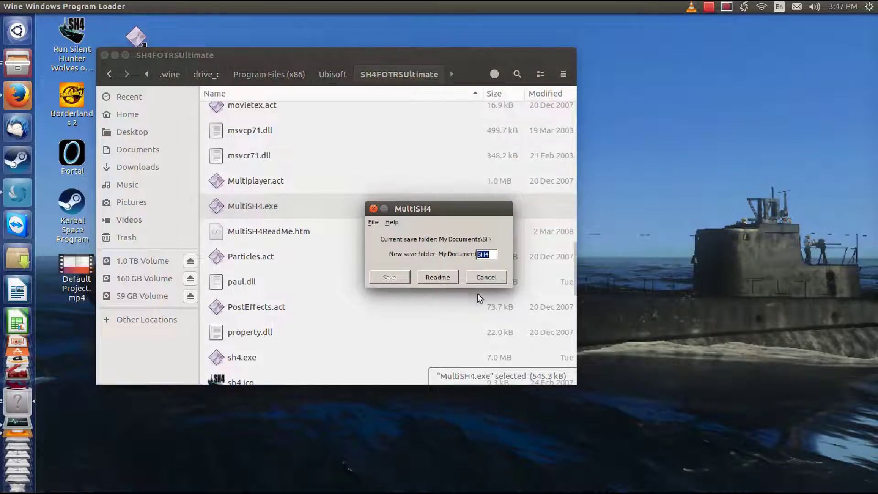
text(FRS)
click(390, 277)
click(373, 210)
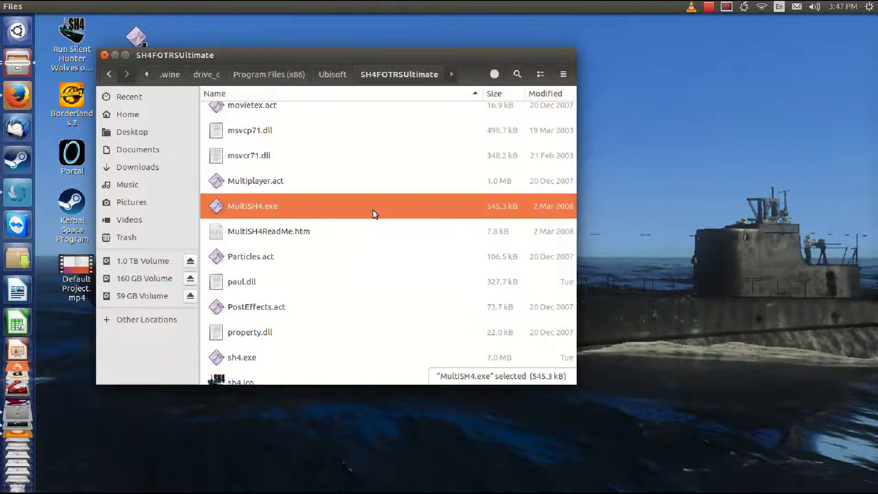
- Load SH4FOTRSUltimate's sh4.exe in Large Address Aware, enable the flag, and save it
scroll(356, 240, up, 3)
scroll(358, 241, up, 3)
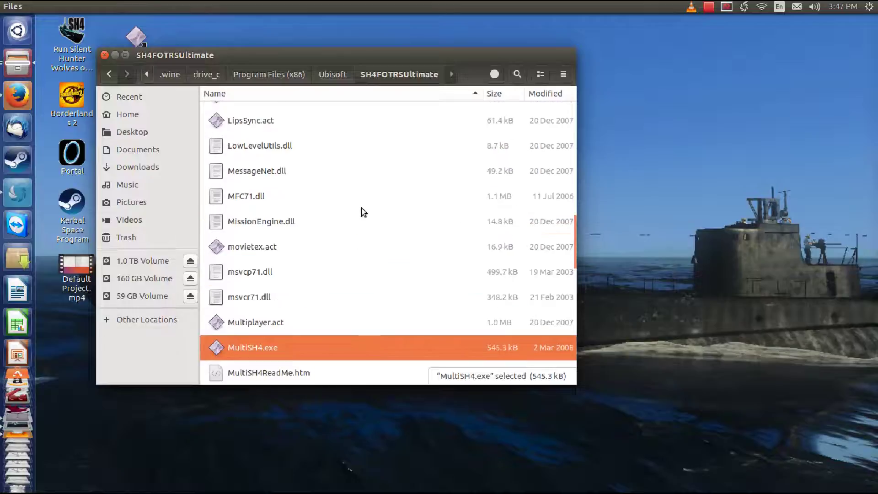
scroll(363, 212, up, 2)
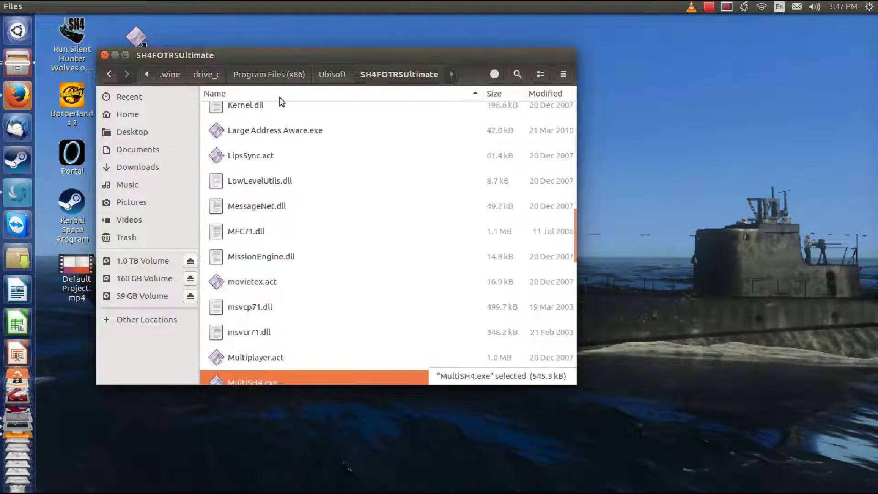
double_click(267, 130)
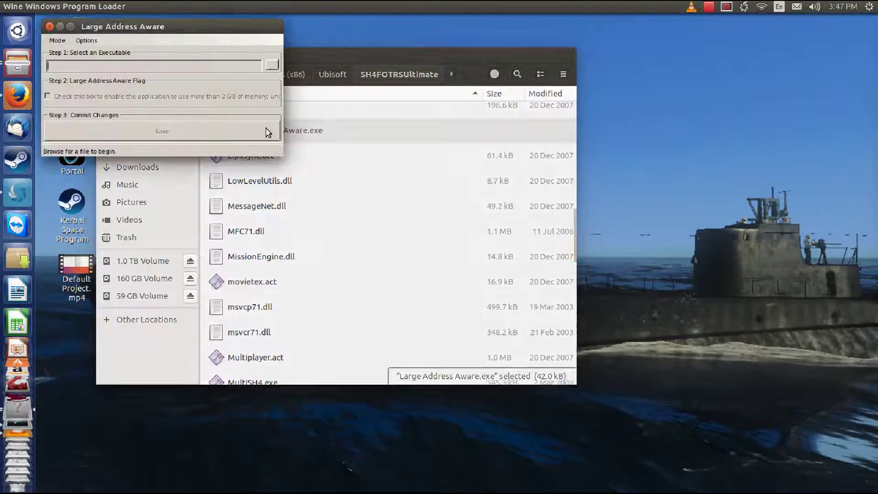
drag(230, 33, 389, 157)
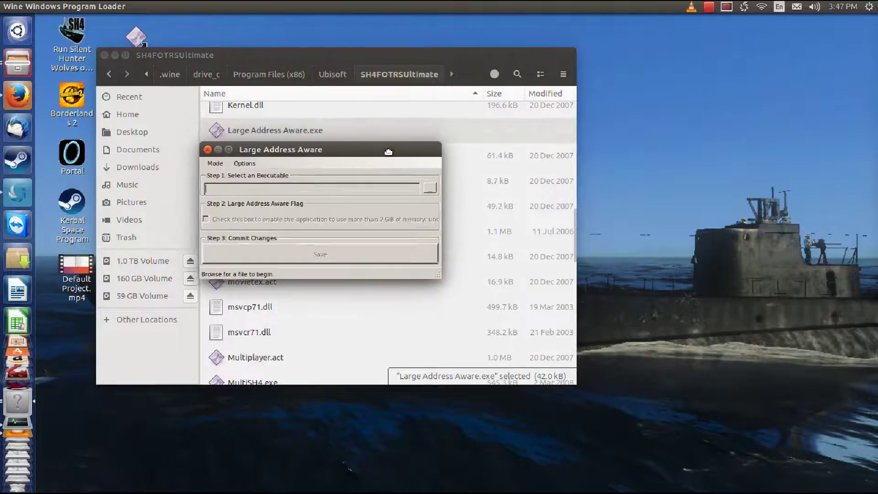
click(429, 189)
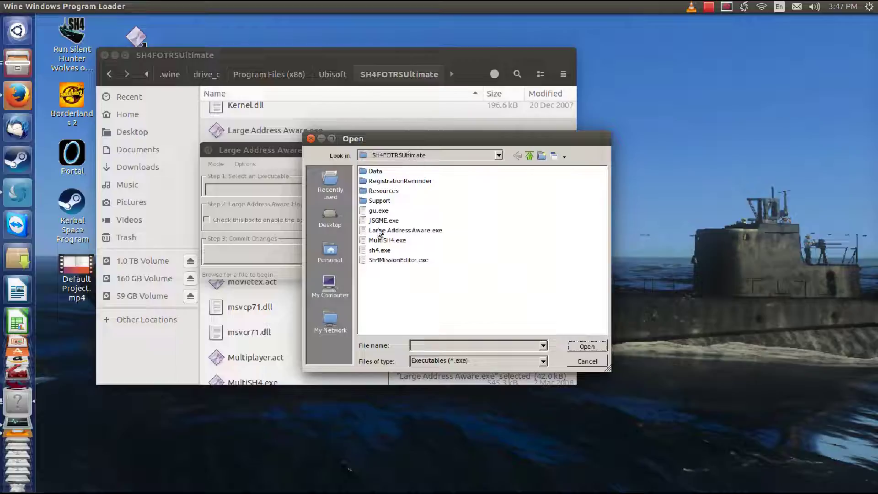
click(377, 250)
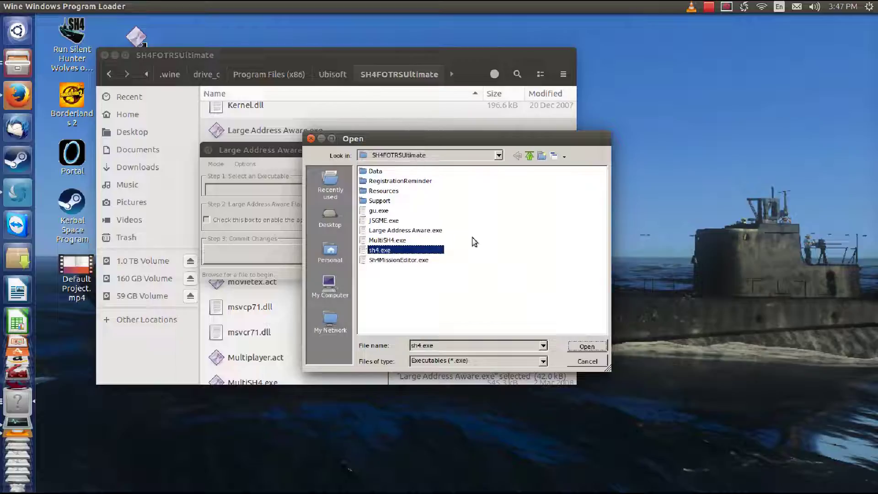
click(577, 349)
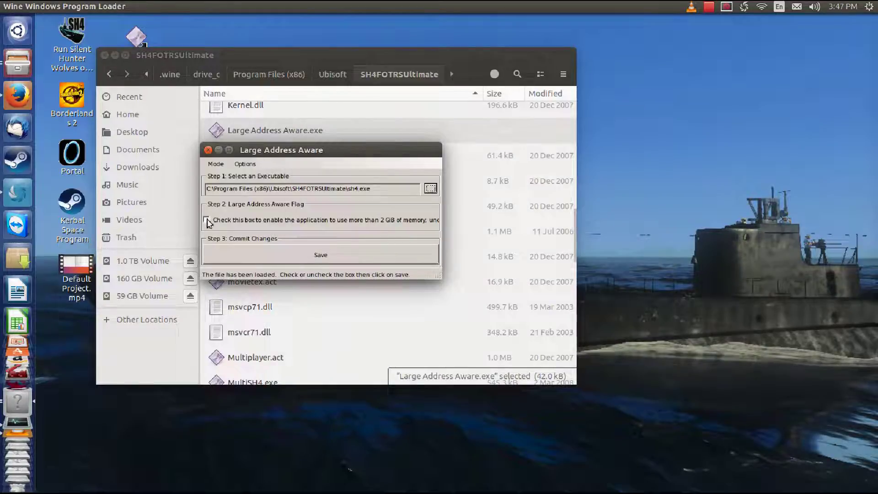
click(206, 220)
click(295, 257)
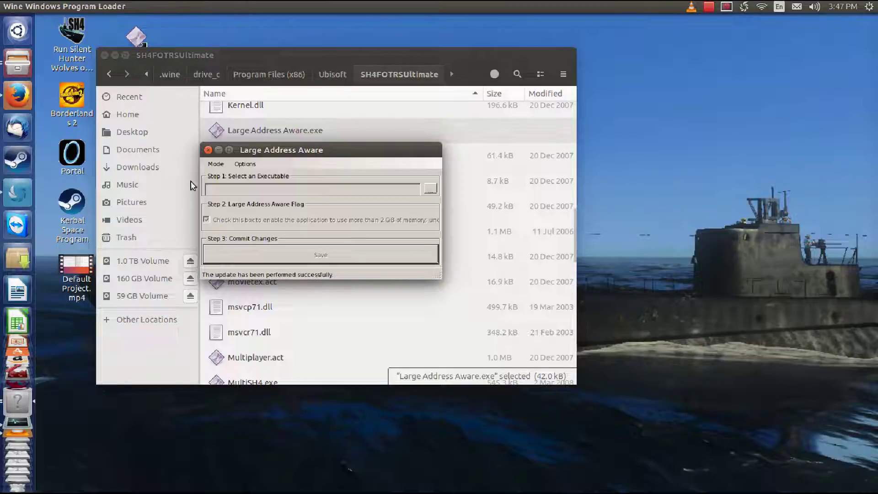
click(208, 153)
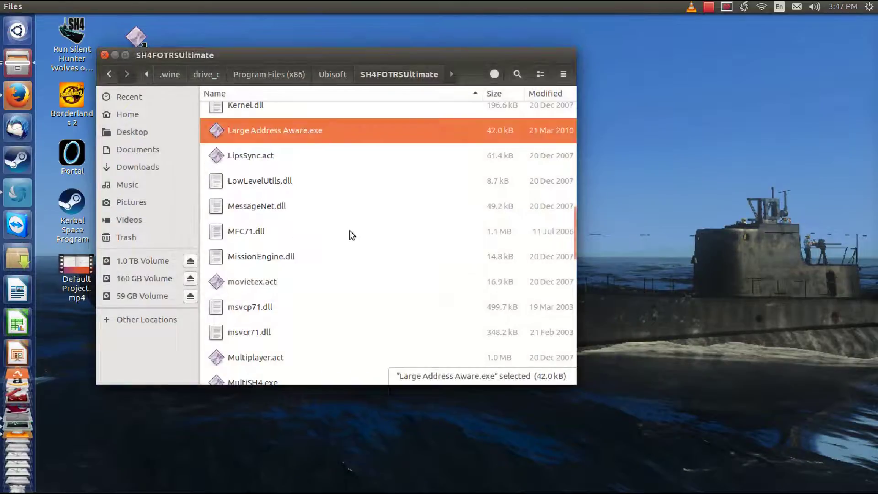
- Launch JSGME.exe and start generating a snapshot of the game files
scroll(351, 235, up, 3)
scroll(306, 247, up, 1)
click(234, 231)
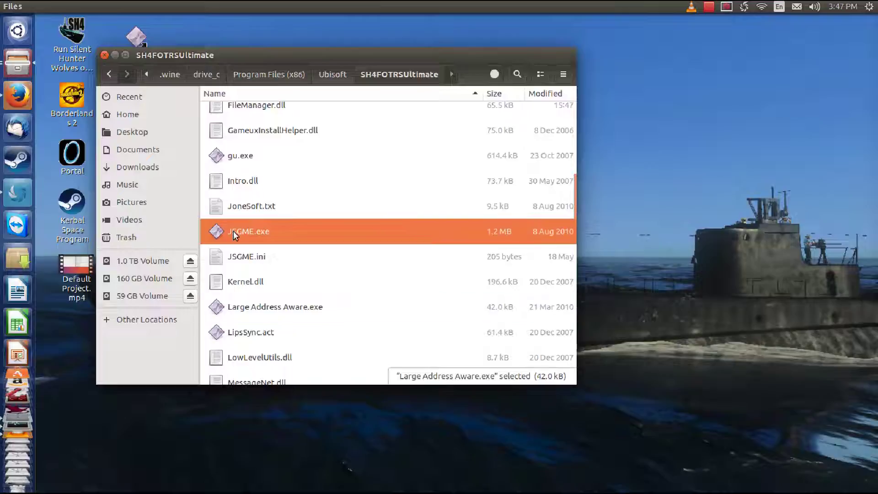
double_click(233, 232)
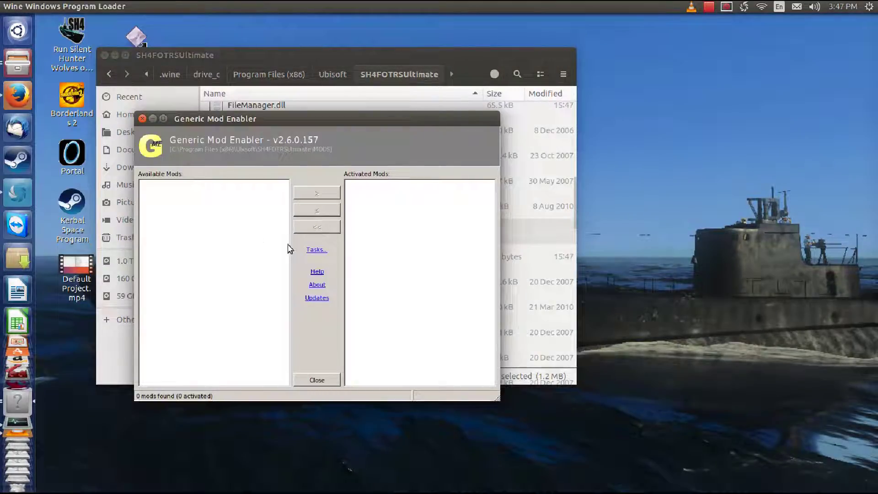
click(313, 250)
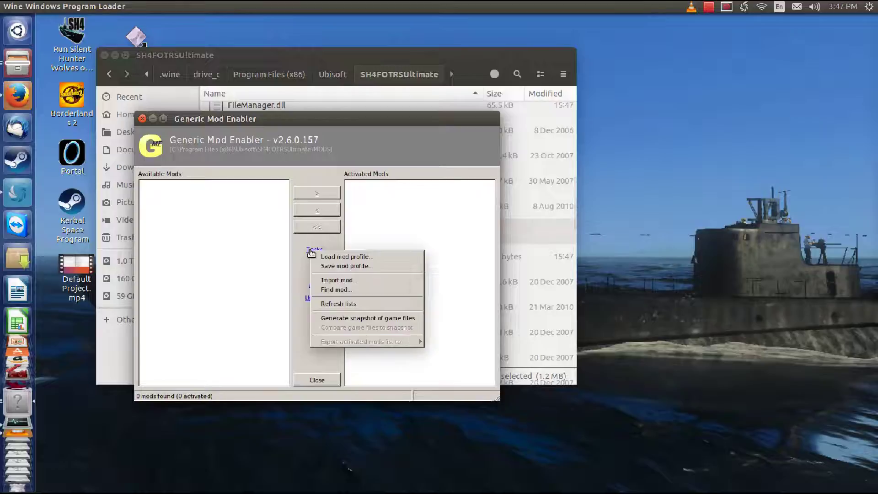
click(341, 319)
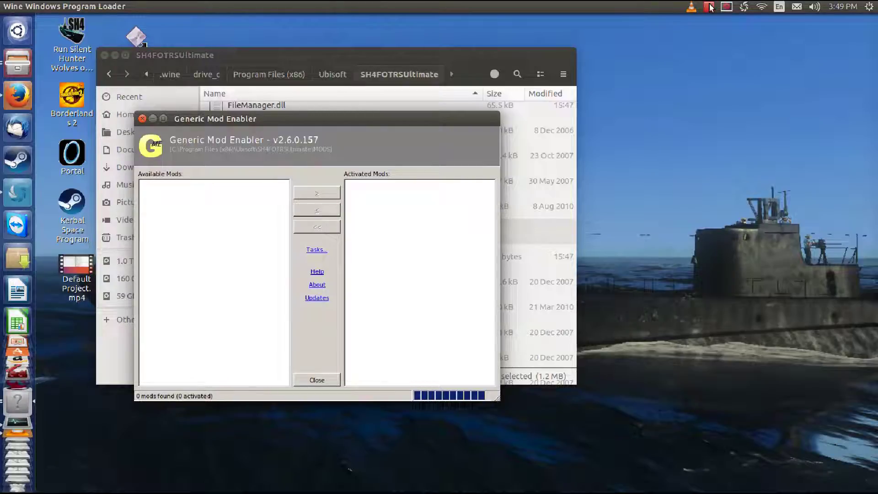
- Dismiss the snapshot completion message once finished and close JSGME
click(710, 7)
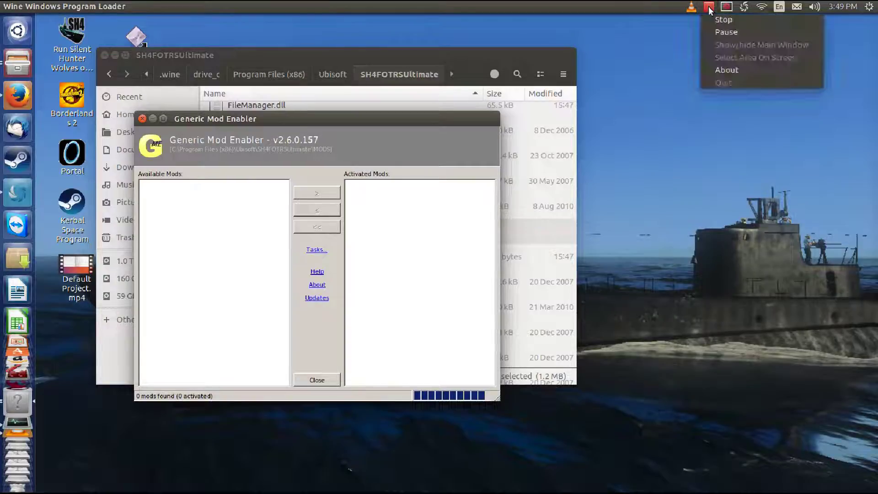
click(714, 32)
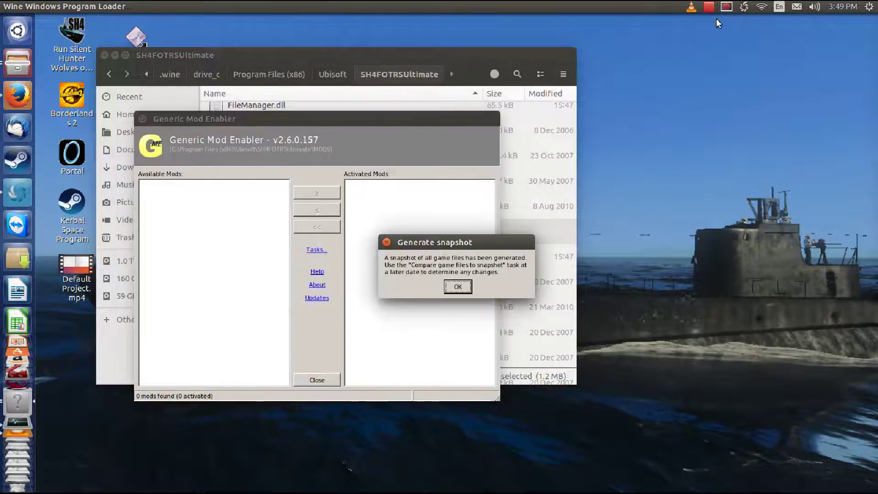
click(458, 287)
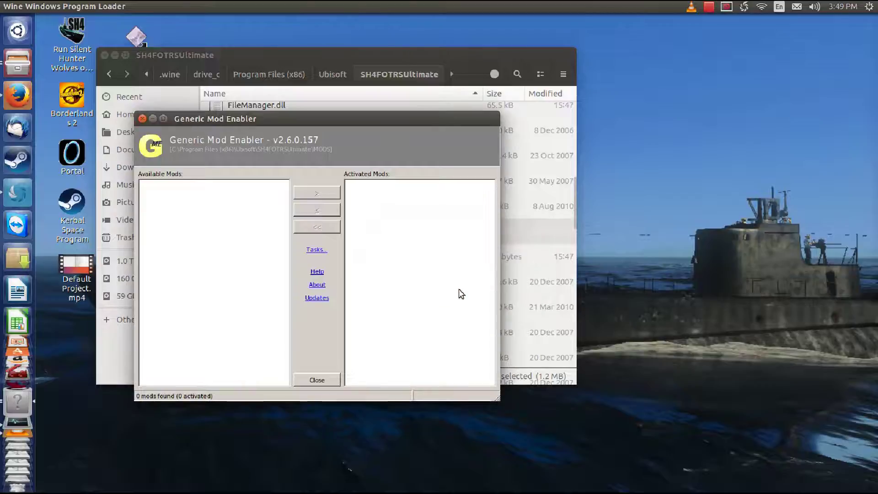
click(143, 119)
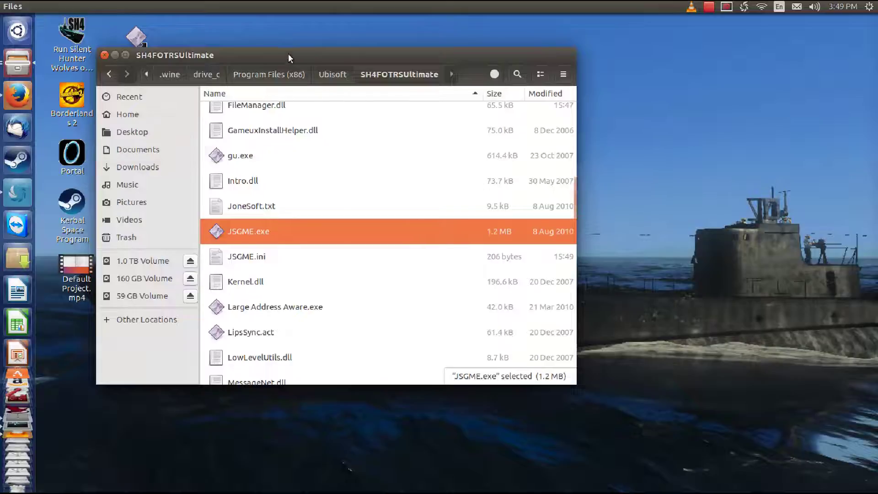
- Open the MODS folder to view !BACKUP, !INSTLOGS and the 2.5 MB snapshot file
drag(290, 59, 235, 41)
scroll(291, 160, up, 6)
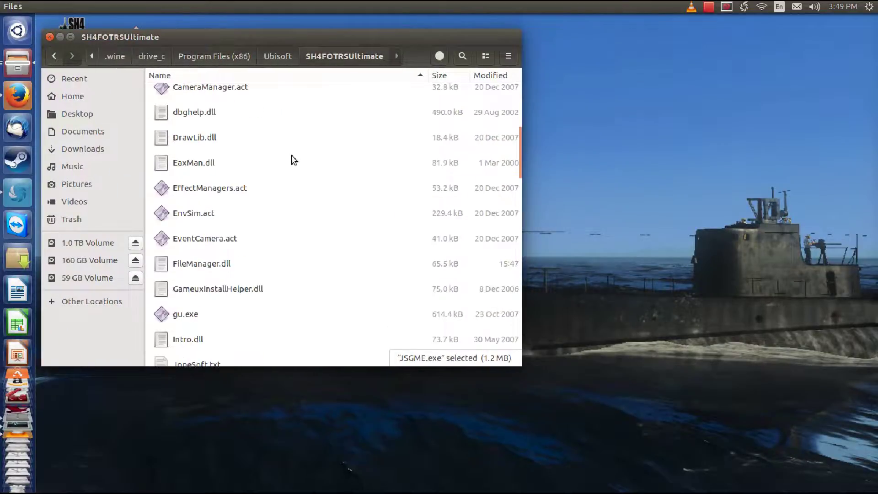
scroll(292, 159, up, 3)
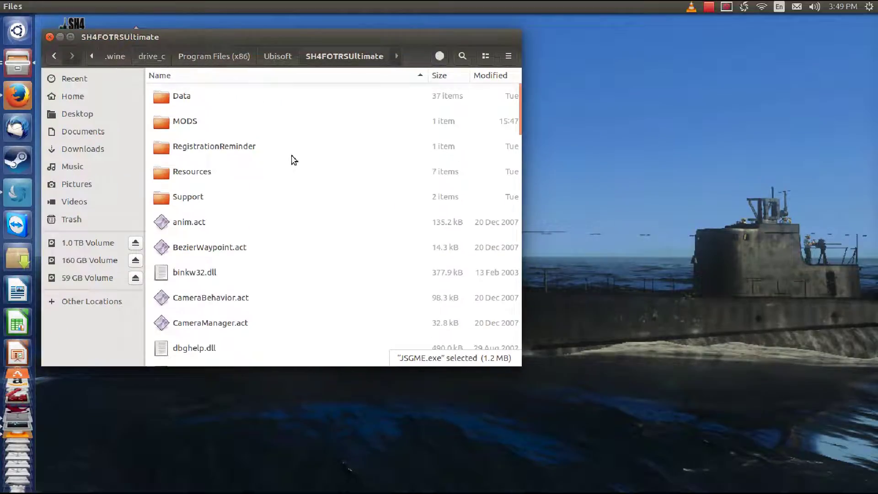
click(165, 123)
double_click(165, 124)
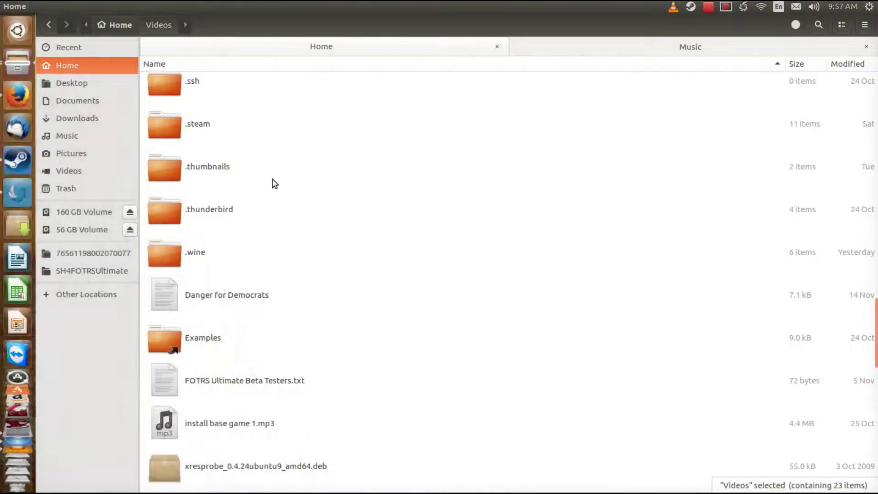
- Navigate from Home through .wine, drive_c, users and the user profile into My Documents
double_click(162, 258)
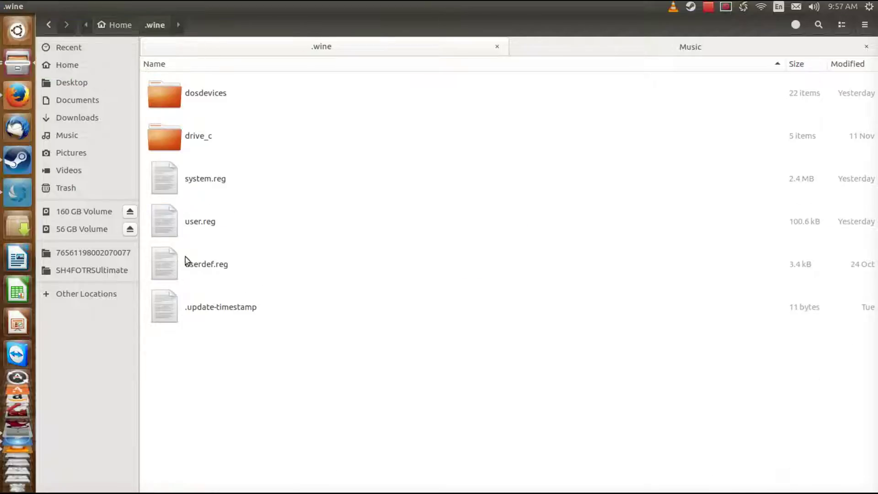
double_click(168, 144)
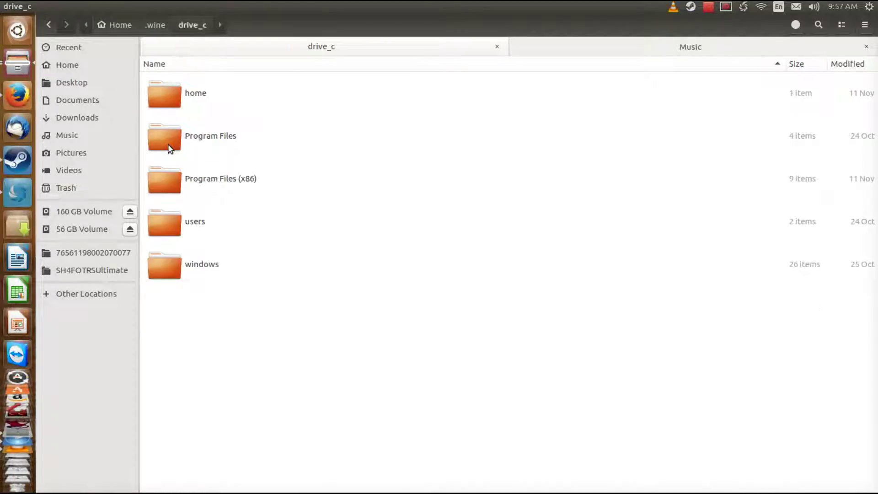
double_click(170, 234)
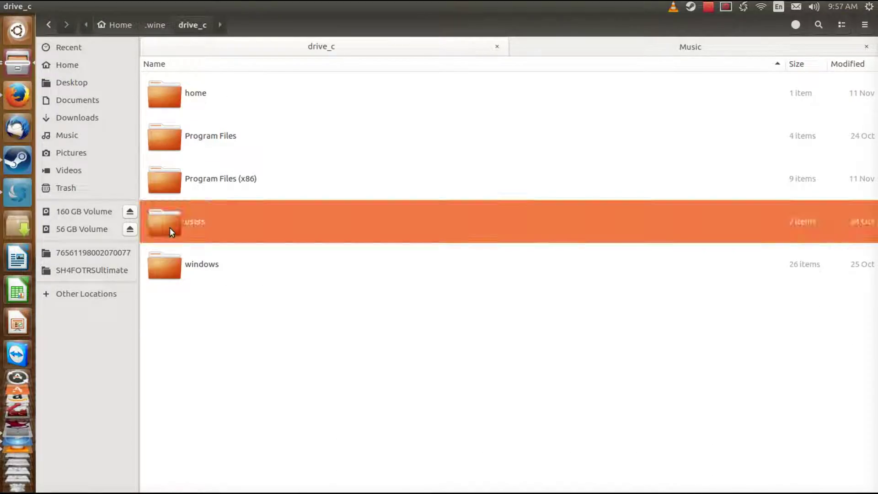
double_click(165, 141)
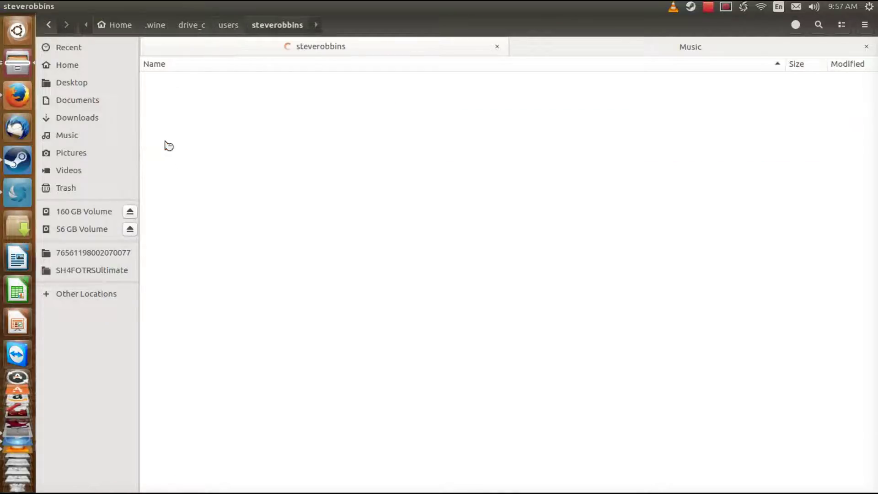
scroll(287, 156, down, 10)
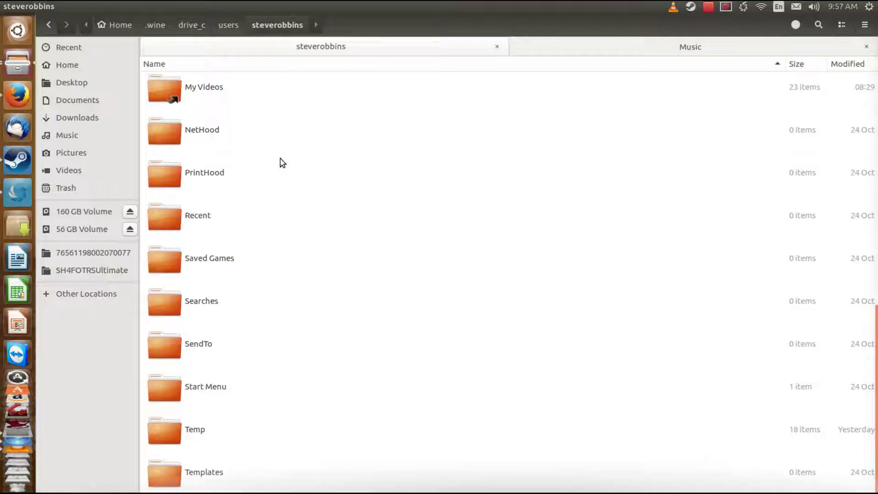
scroll(282, 162, up, 6)
scroll(282, 163, up, 5)
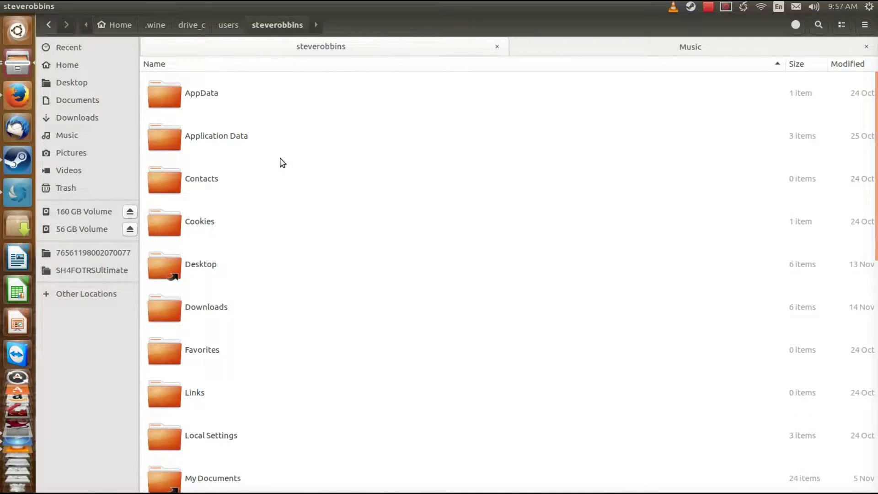
scroll(255, 309, down, 2)
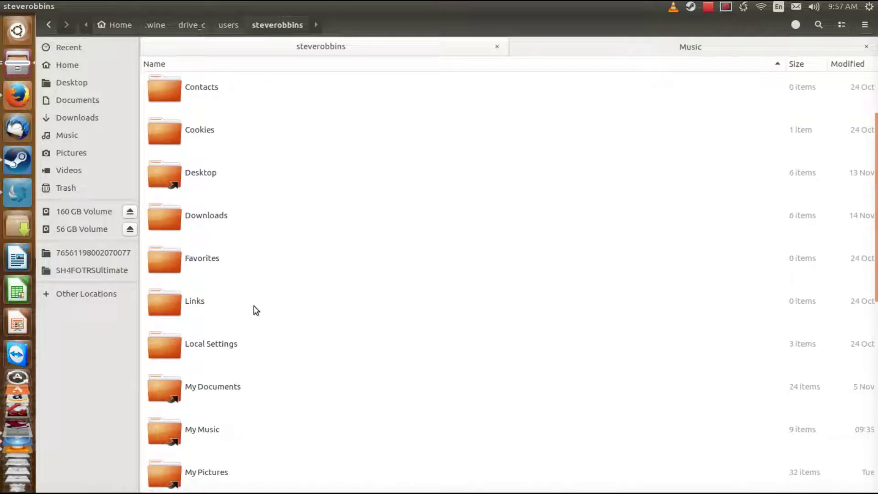
double_click(174, 389)
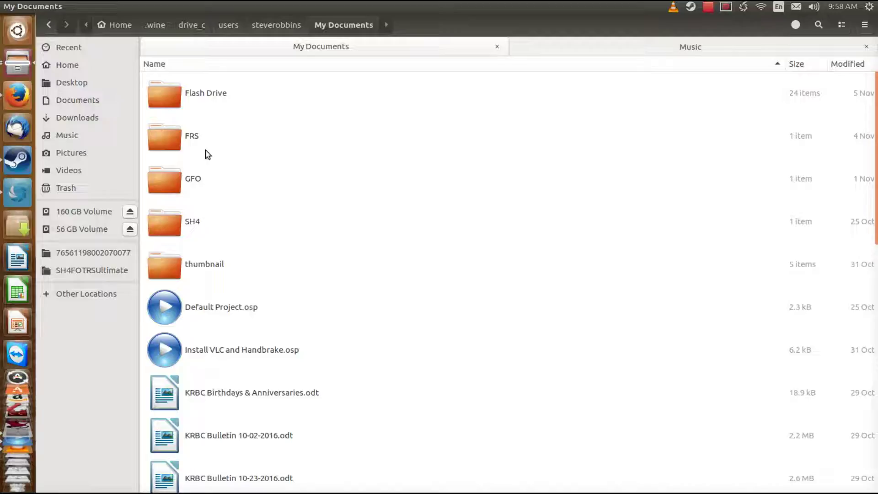
- Browse FRS\data\cfg to see SaveGames, RichSavedGames and .cfg files, then return to My Documents
double_click(172, 146)
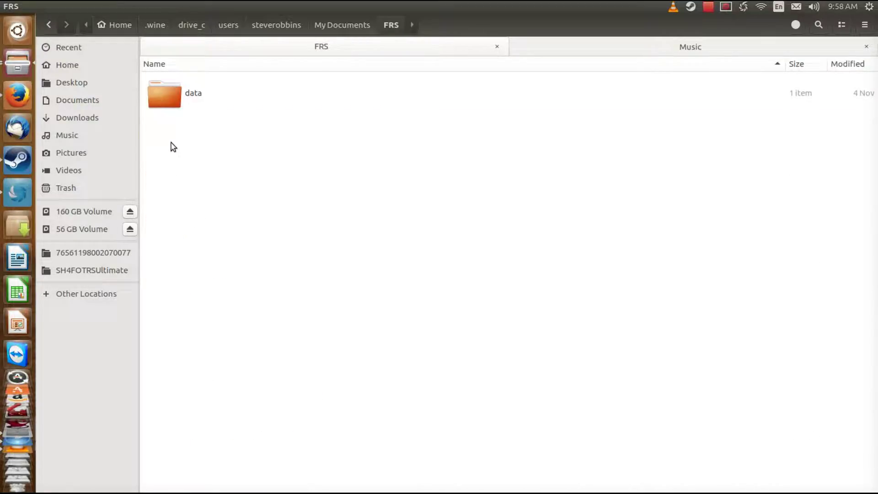
double_click(164, 93)
double_click(166, 95)
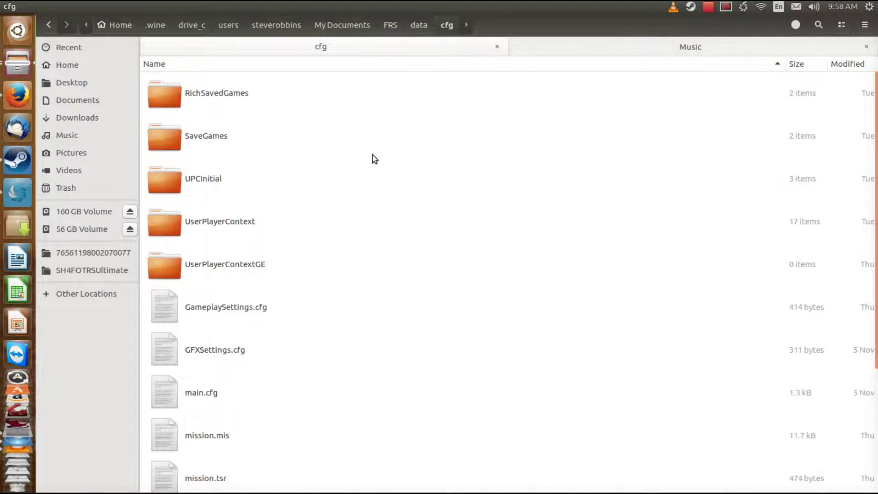
scroll(372, 151, down, 4)
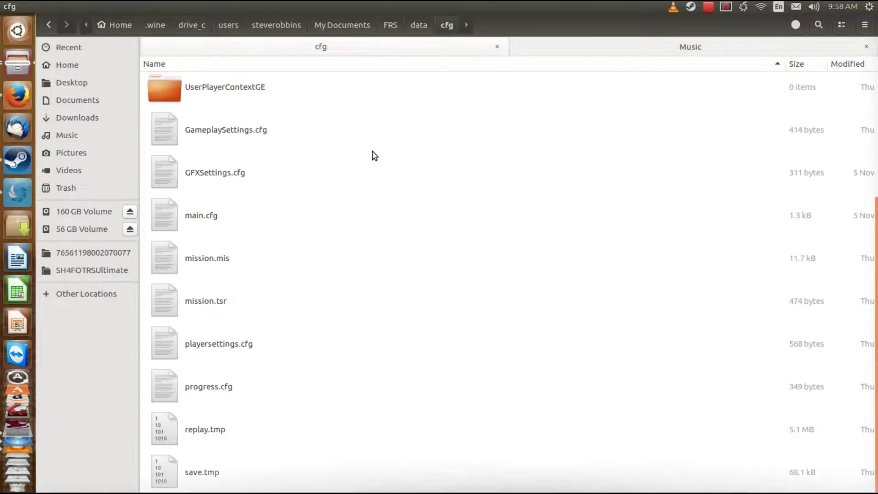
scroll(372, 155, up, 4)
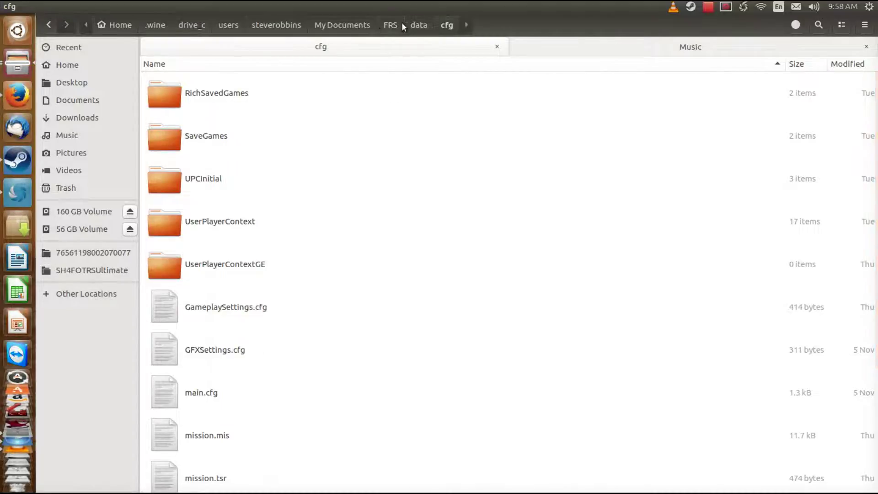
click(358, 28)
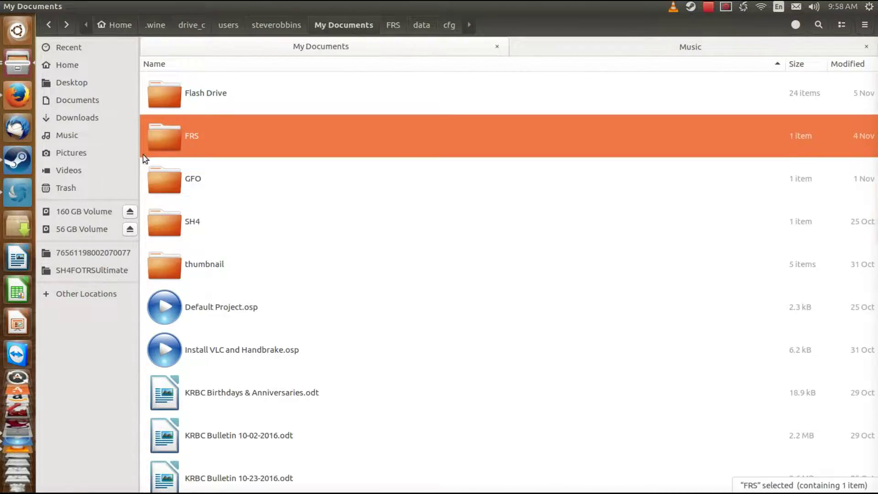
- Open the GFO game's data/cfg save folder
double_click(171, 181)
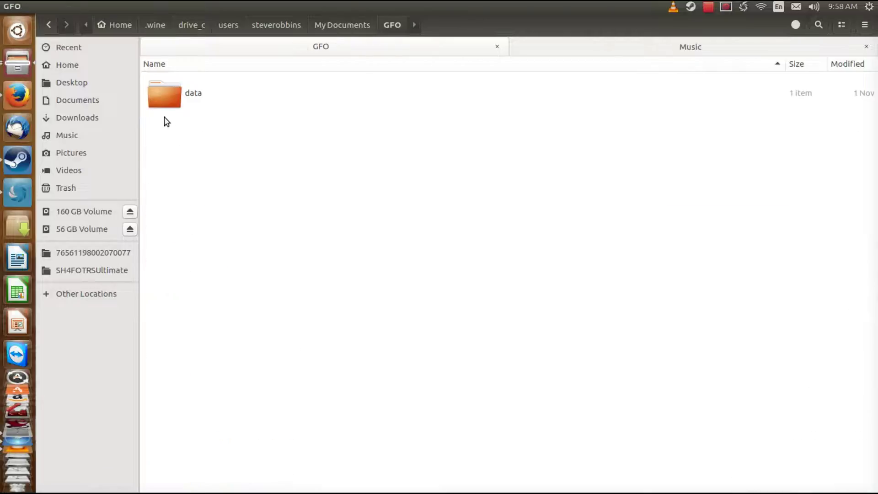
double_click(164, 105)
double_click(165, 105)
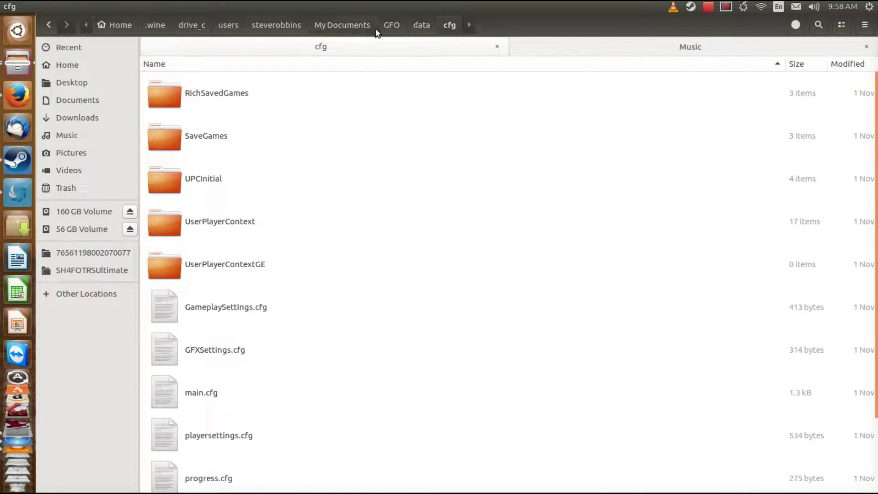
- Return to My Documents, open SH4's data/cfg folder, and open the recorder menu
click(362, 26)
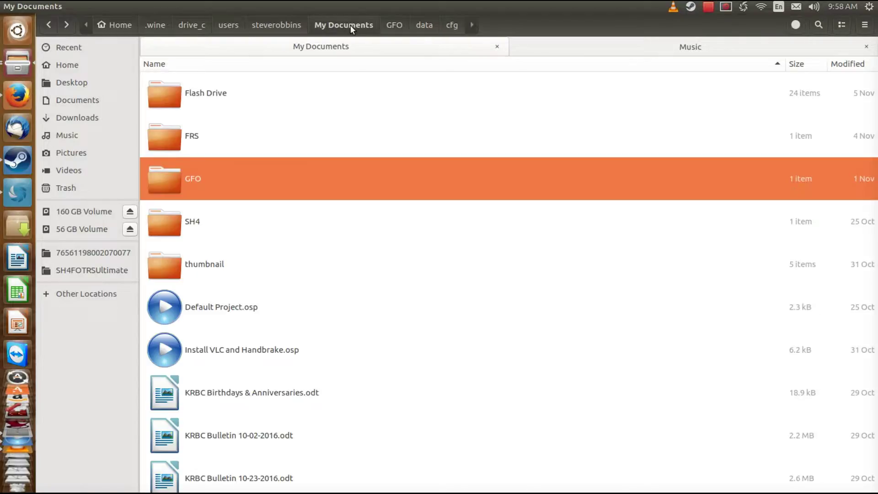
double_click(170, 217)
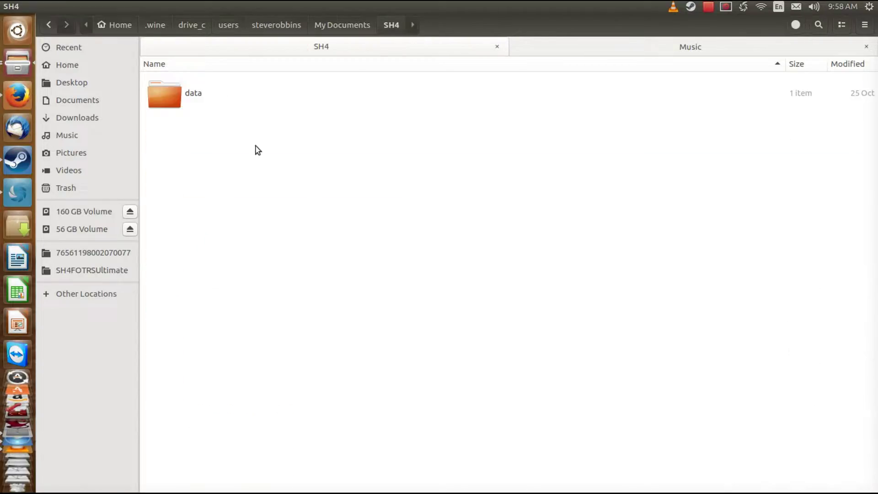
double_click(173, 94)
double_click(161, 91)
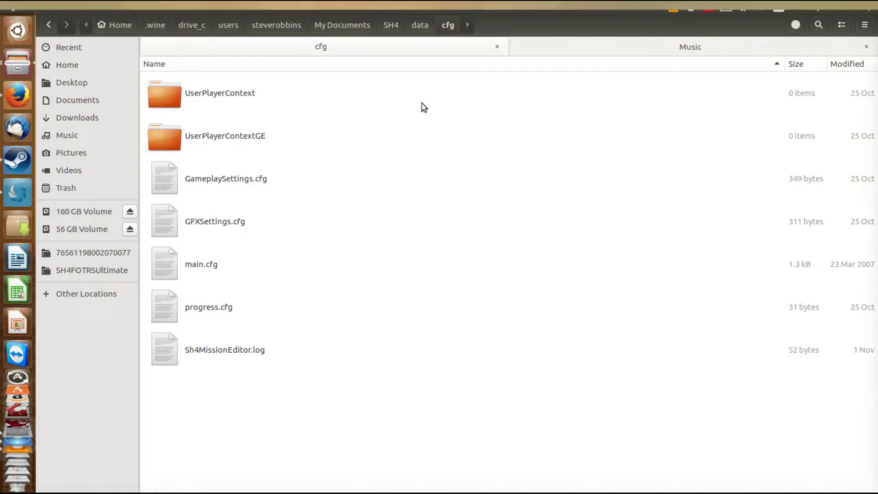
click(708, 7)
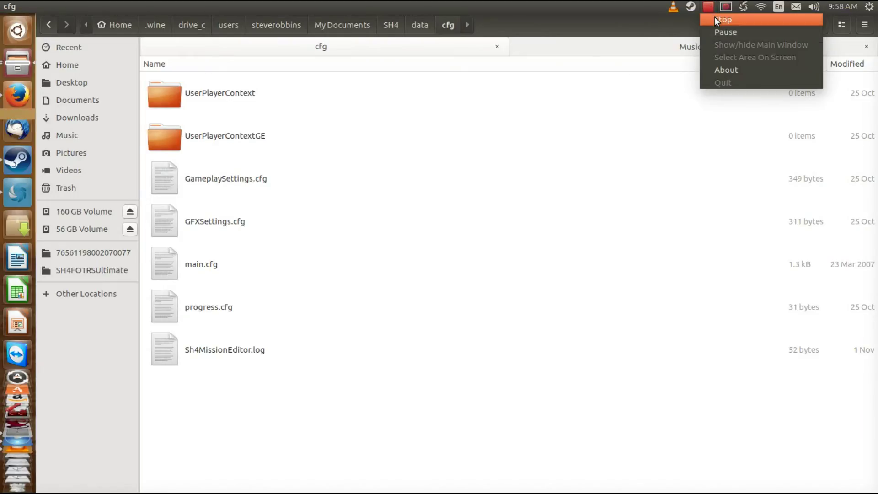